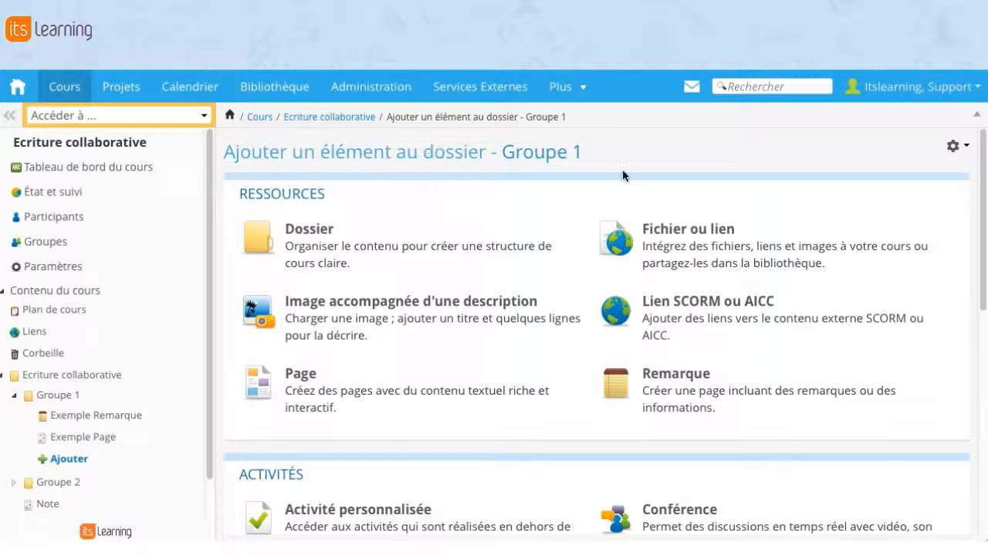
Switch to the student session in Safari and view the editor of the Production élève 1 block on Groupe 1's Exemple Page, without saving
{"action": "mouse_move", "coordinate": [3, 154]}
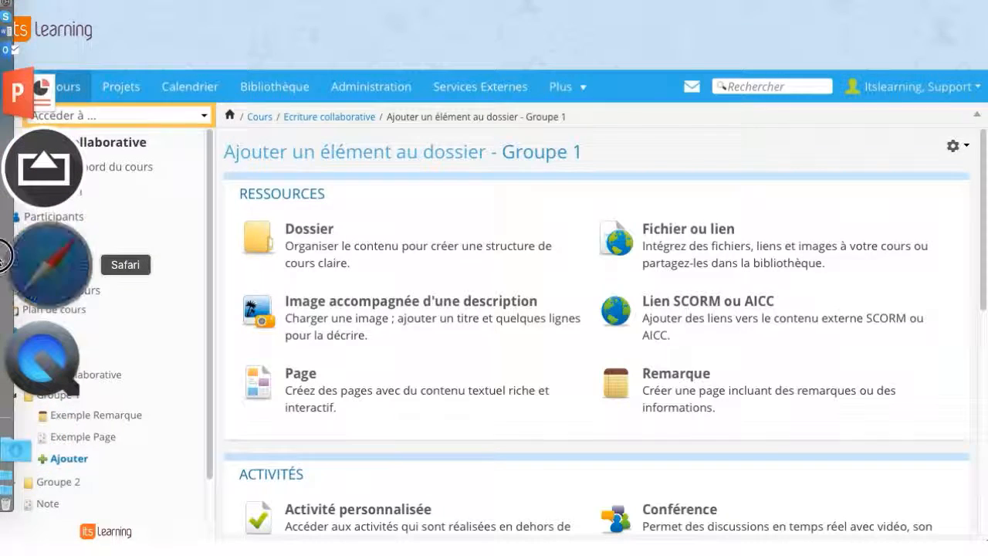
{"action": "left_click", "coordinate": [23, 261]}
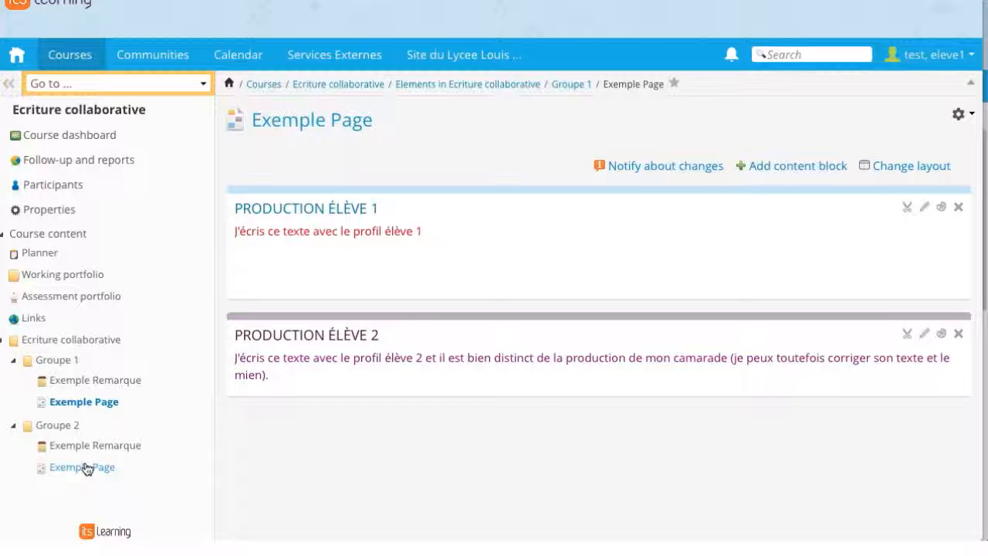
{"action": "mouse_move", "coordinate": [372, 127]}
{"action": "left_click", "coordinate": [925, 207]}
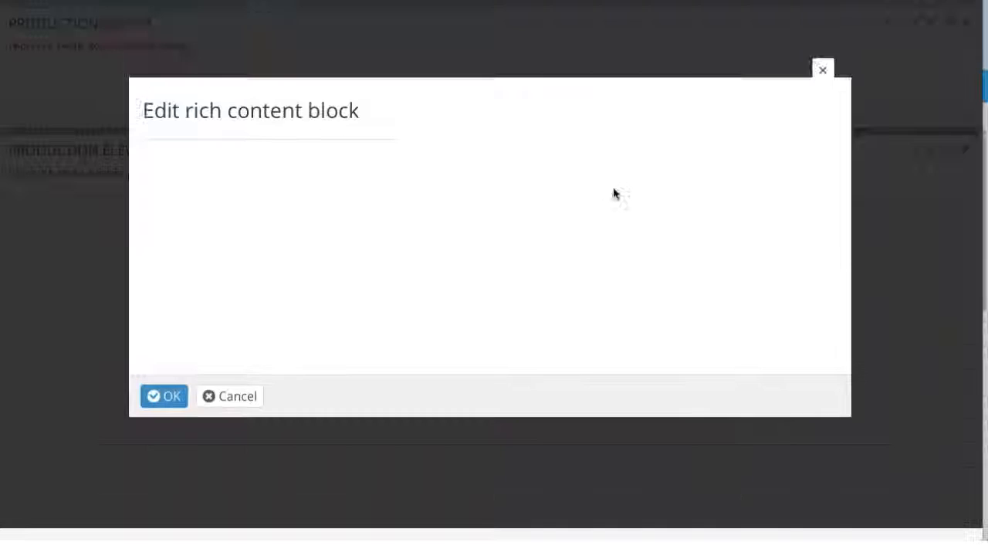
{"action": "left_click", "coordinate": [445, 225]}
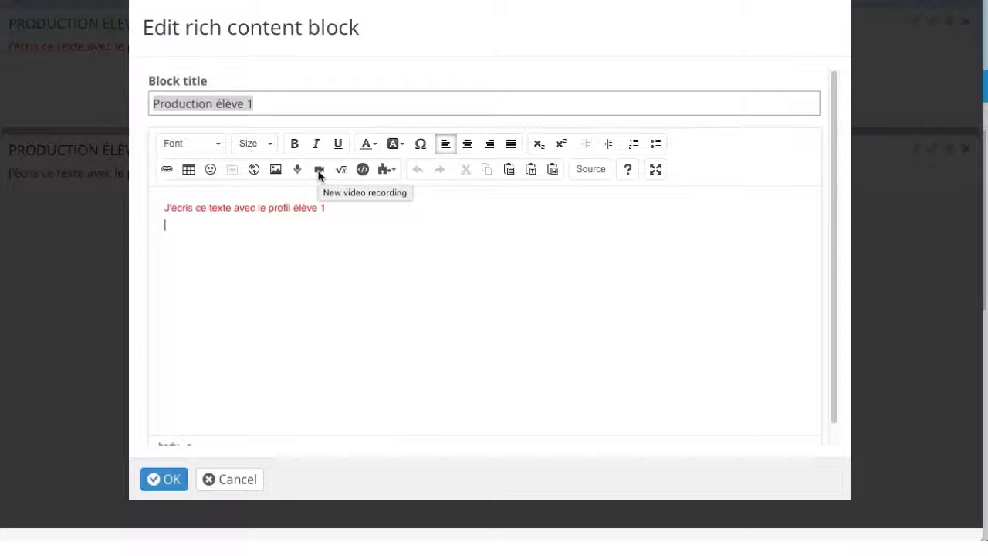
{"action": "left_click", "coordinate": [231, 481]}
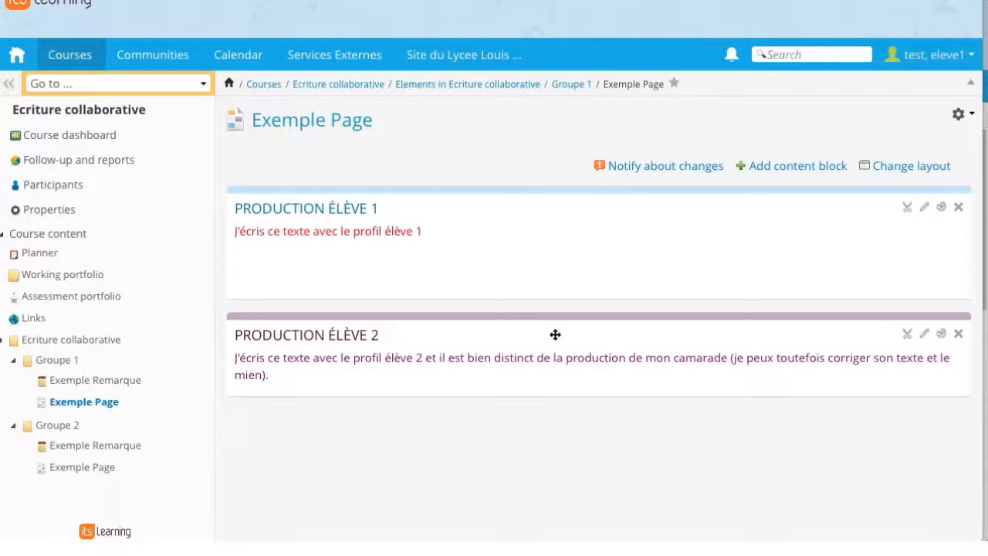
Open Groupe 1's Exemple Remarque for editing, highlight part of its text, and leave the editor without changes
{"action": "left_click", "coordinate": [115, 386]}
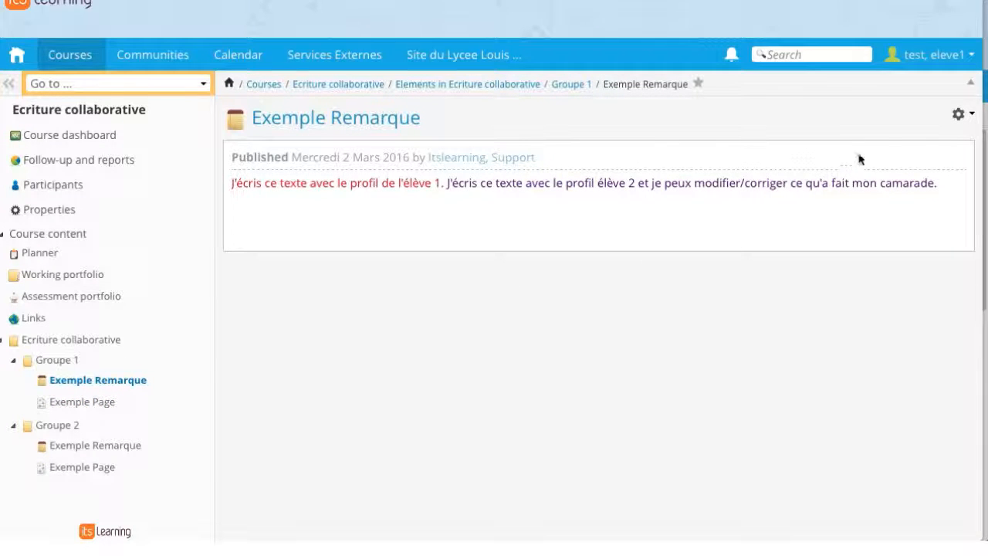
{"action": "left_click", "coordinate": [959, 114]}
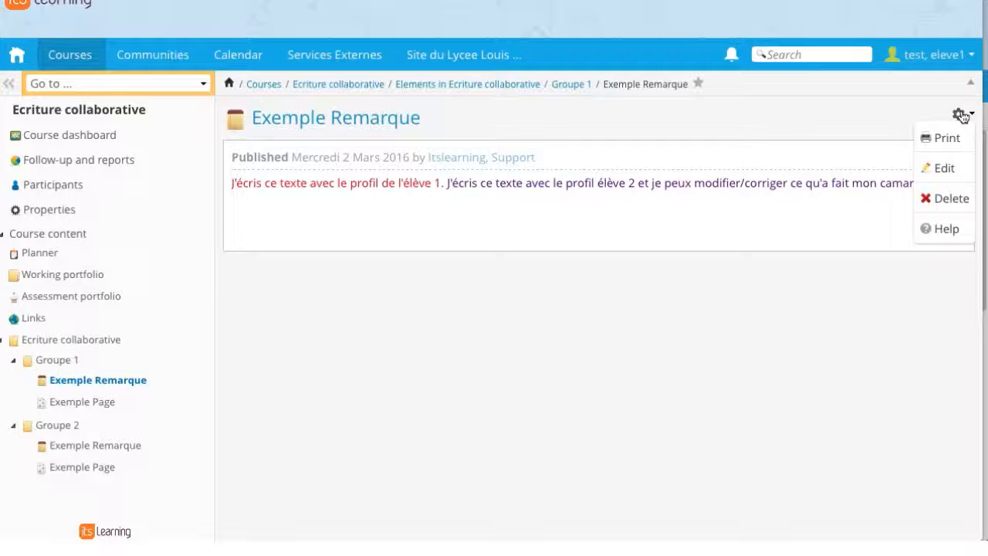
{"action": "left_click", "coordinate": [944, 168]}
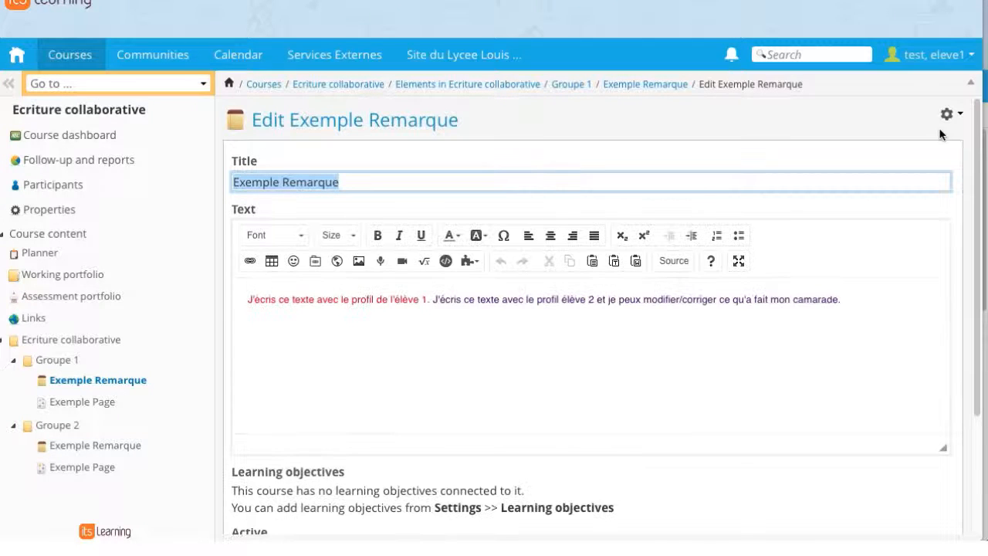
{"action": "left_click_drag", "start_coordinate": [283, 299], "coordinate": [698, 309]}
{"action": "left_click_drag", "start_coordinate": [382, 299], "coordinate": [317, 299]}
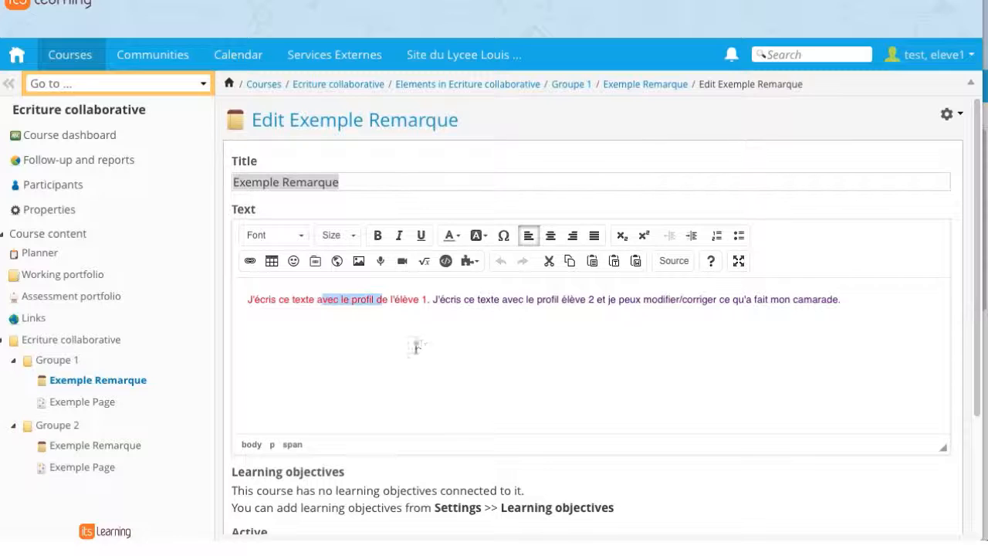
{"action": "scroll", "coordinate": [536, 335], "scroll_direction": "down", "scroll_amount": 4}
{"action": "left_click", "coordinate": [357, 460]}
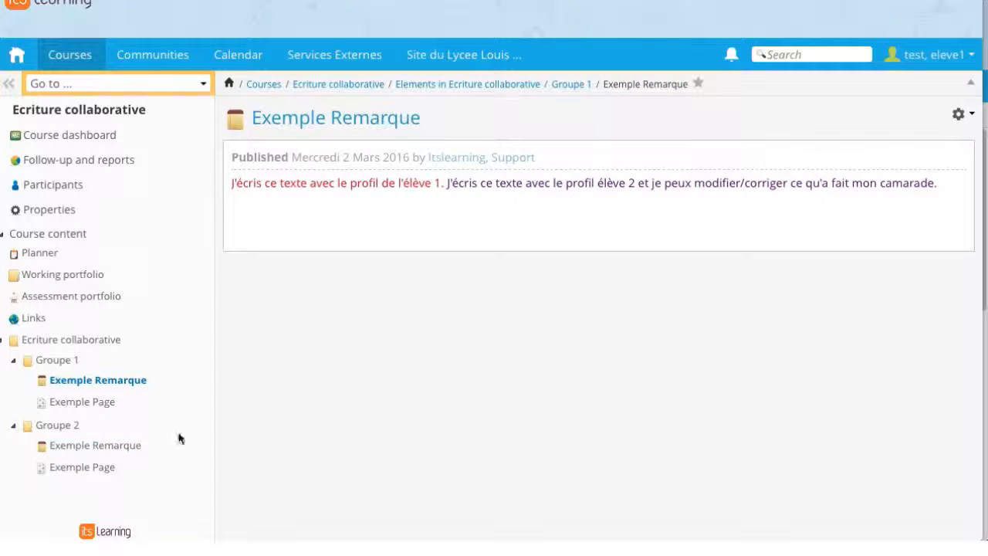
View Groupe 2's Exemple Remarque, check its available options, and view Groupe 2's Exemple Page
{"action": "left_click", "coordinate": [123, 443]}
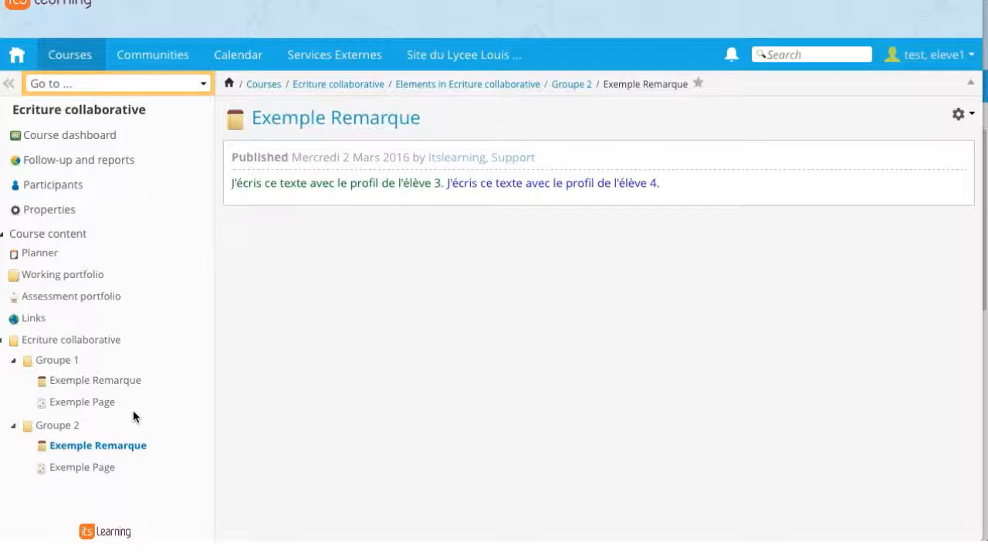
{"action": "left_click", "coordinate": [960, 114]}
{"action": "left_click", "coordinate": [80, 467]}
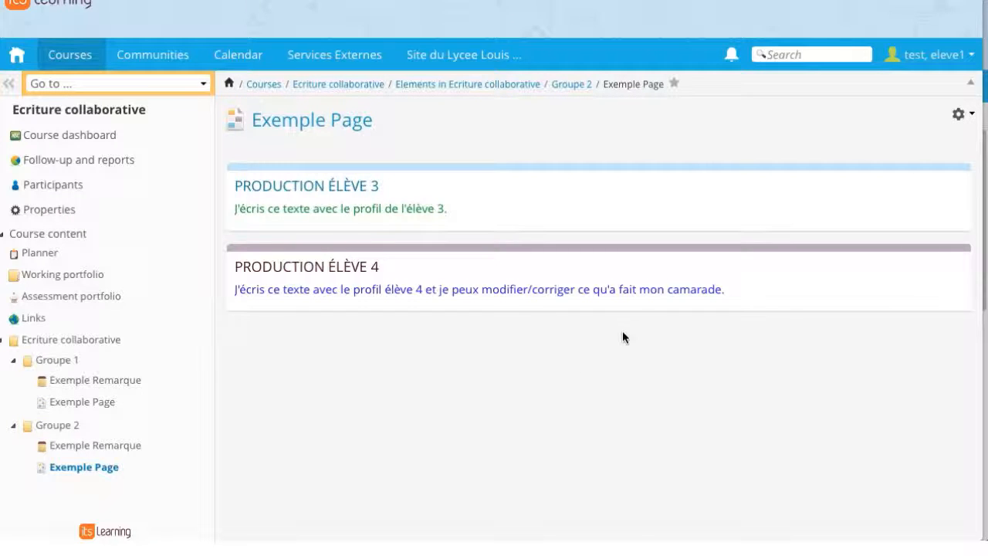
Return to the teacher session and add a folder titled Groupe 1 to the test course
{"action": "left_click", "coordinate": [1, 158]}
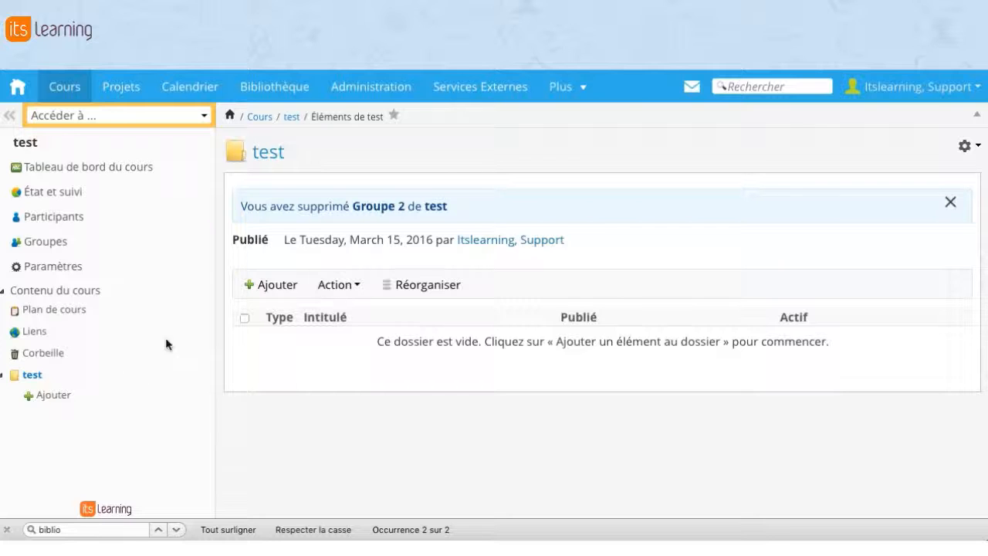
{"action": "left_click", "coordinate": [54, 395]}
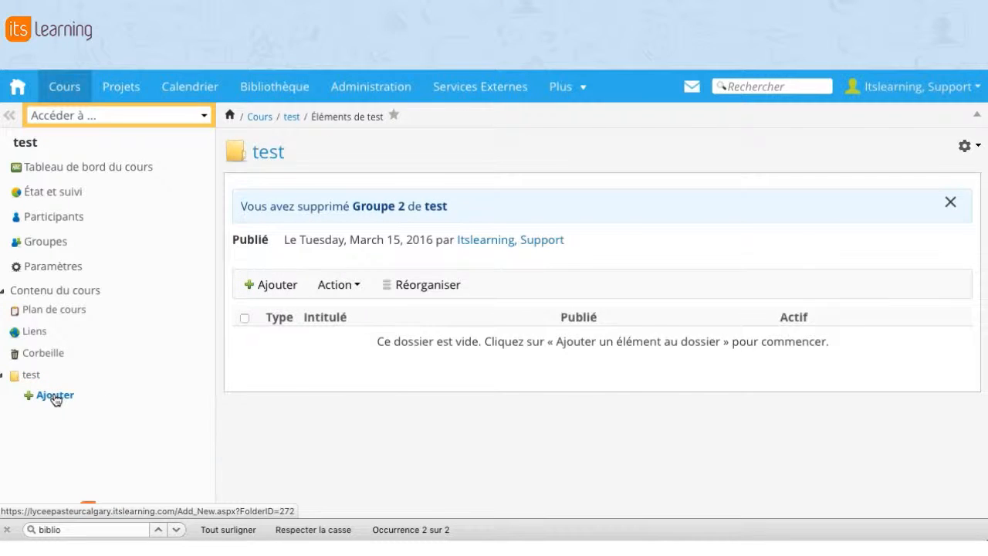
{"action": "left_click", "coordinate": [328, 263]}
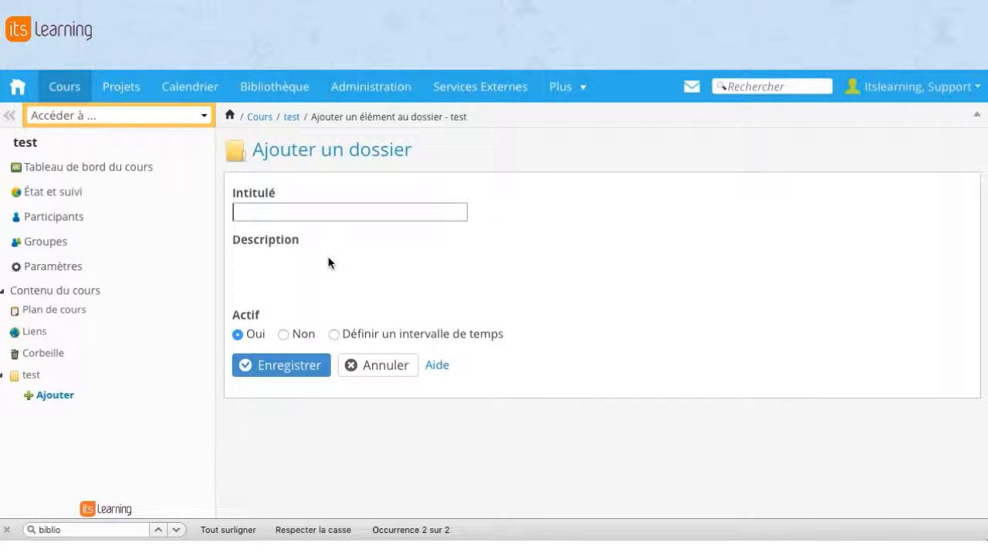
{"action": "type", "text": "Groupe 1"}
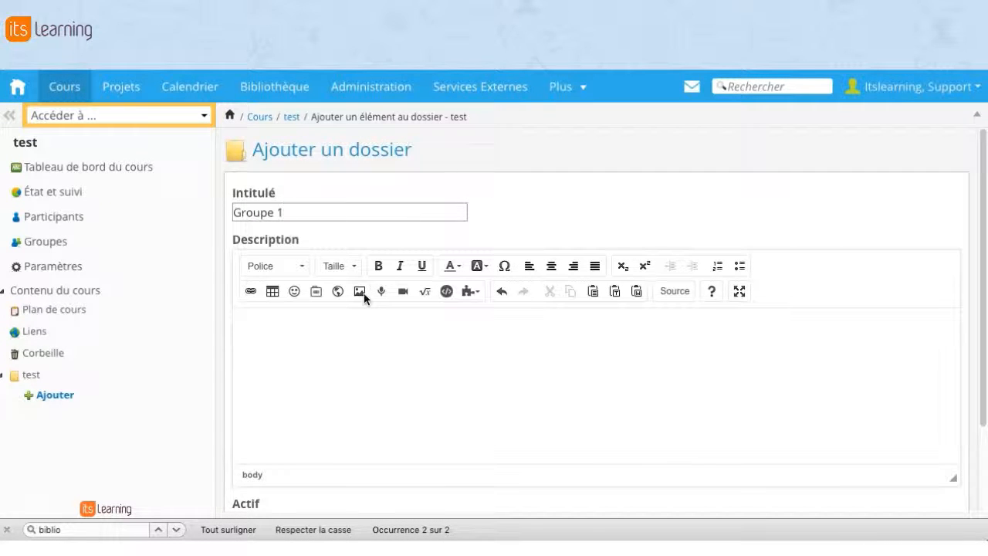
{"action": "scroll", "coordinate": [356, 309], "scroll_direction": "down", "scroll_amount": 3}
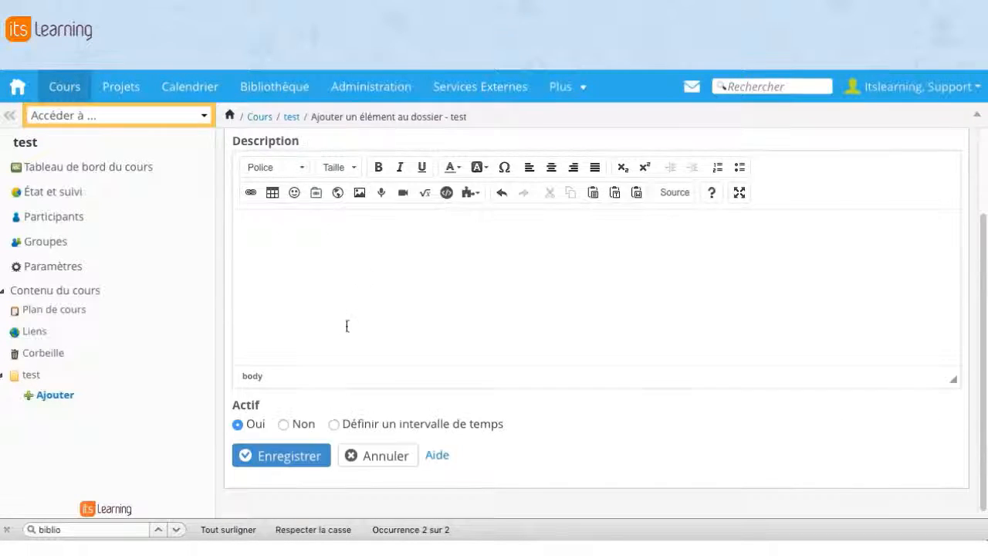
{"action": "left_click", "coordinate": [254, 462]}
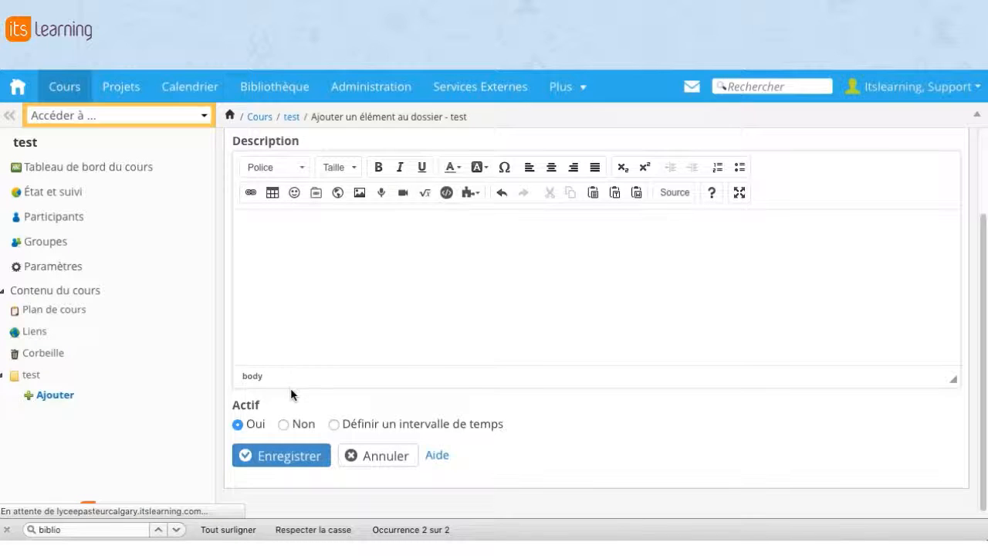
Add a second folder titled Groupe 2 to the test course and save it
{"action": "left_click", "coordinate": [51, 416]}
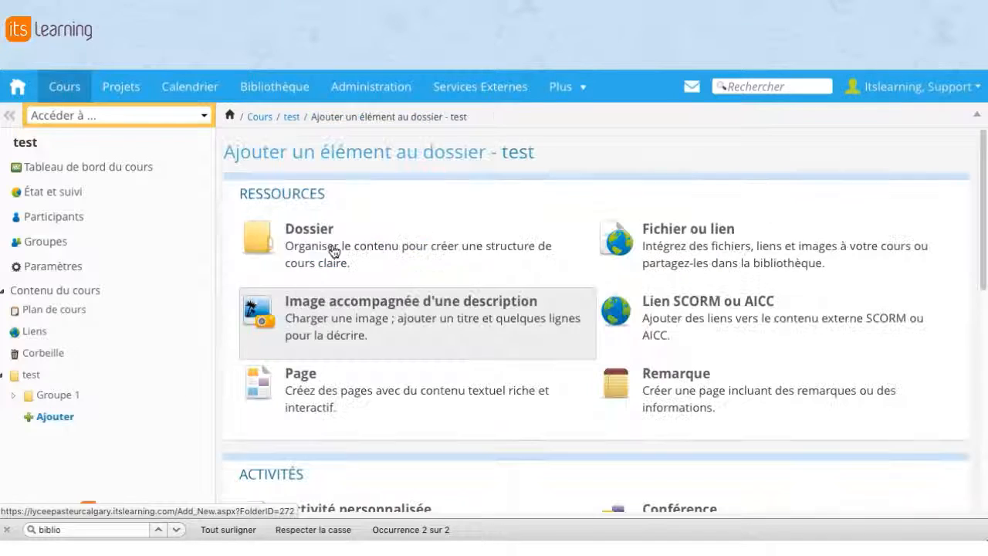
{"action": "left_click", "coordinate": [359, 270]}
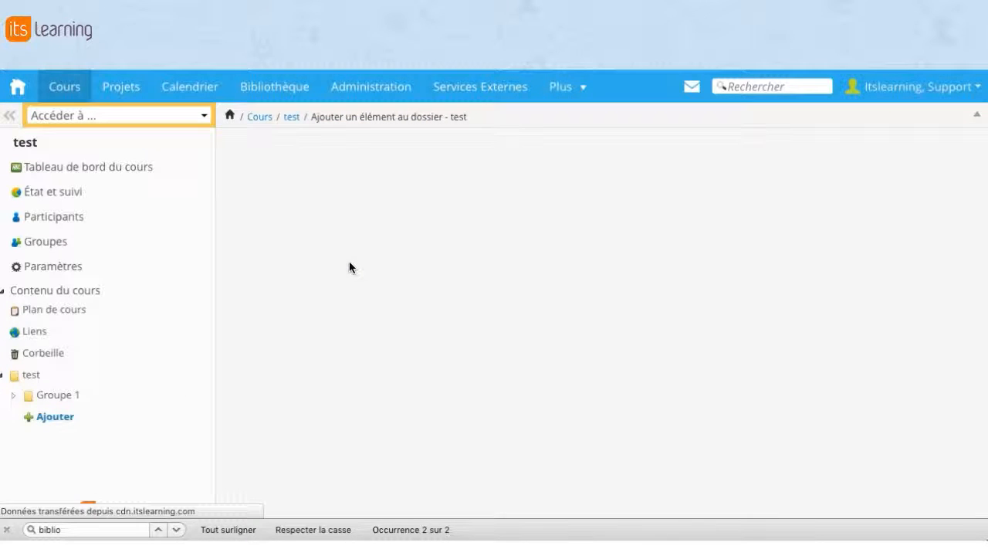
{"action": "type", "text": "Groupe 2"}
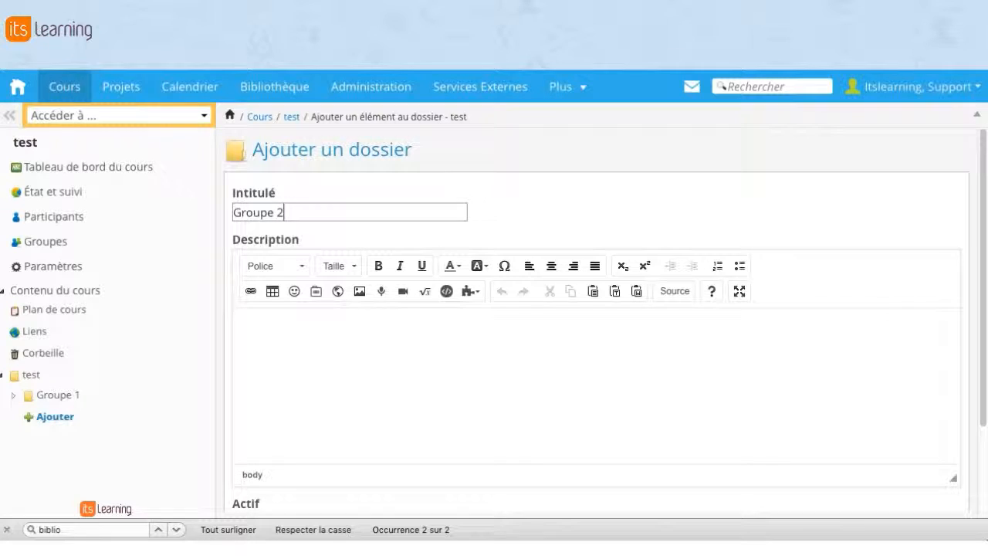
{"action": "scroll", "coordinate": [342, 326], "scroll_direction": "down", "scroll_amount": 3}
{"action": "left_click", "coordinate": [281, 461]}
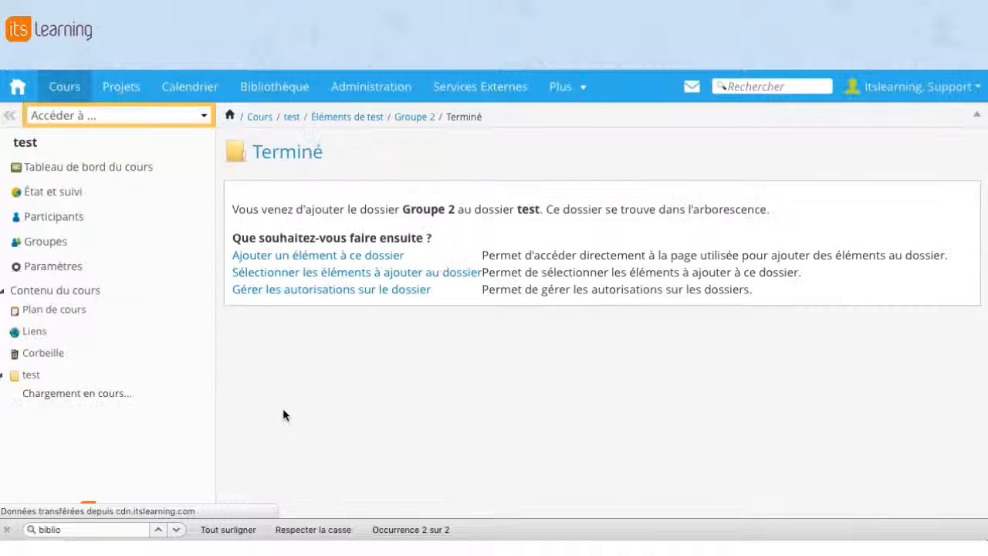
Start a new Remarque titled Test 1 in the Groupe 1 folder and try to save it with no text
{"action": "left_click", "coordinate": [51, 396]}
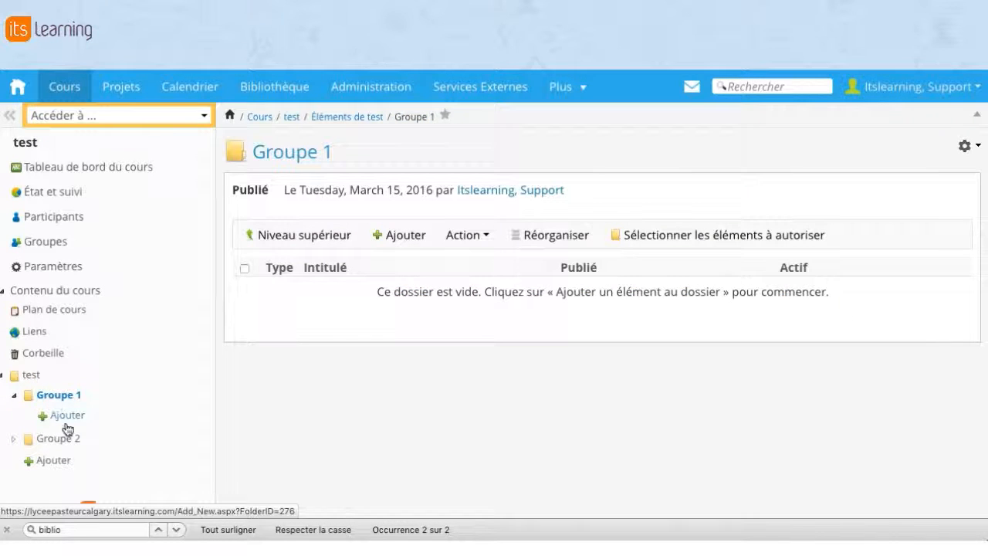
{"action": "left_click", "coordinate": [67, 421]}
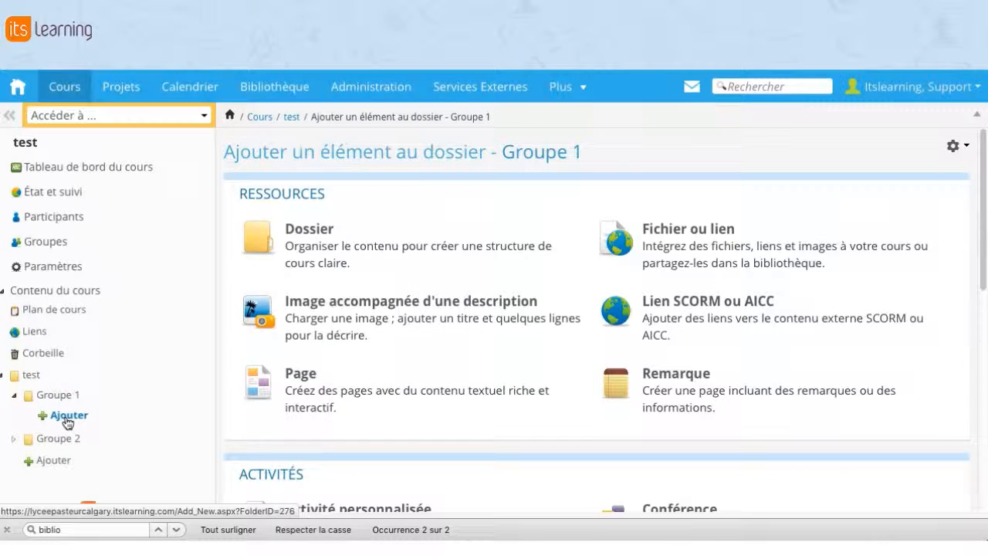
{"action": "left_click", "coordinate": [661, 401]}
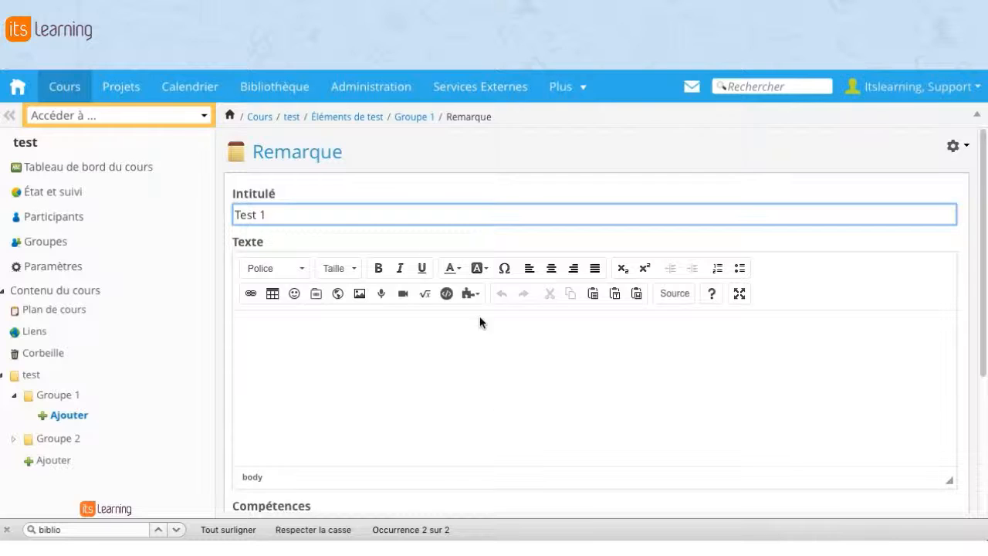
{"action": "scroll", "coordinate": [479, 322], "scroll_direction": "down", "scroll_amount": 4}
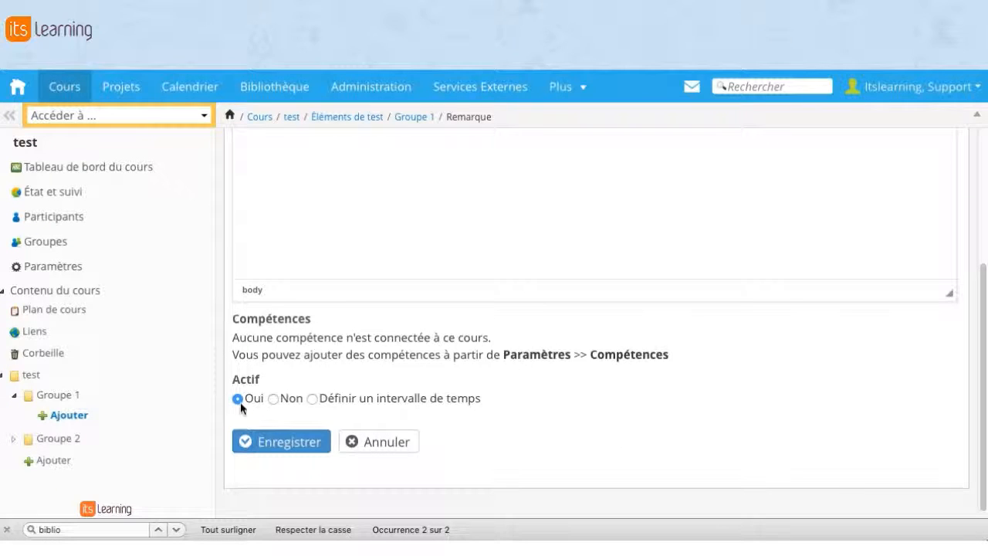
{"action": "left_click", "coordinate": [275, 445]}
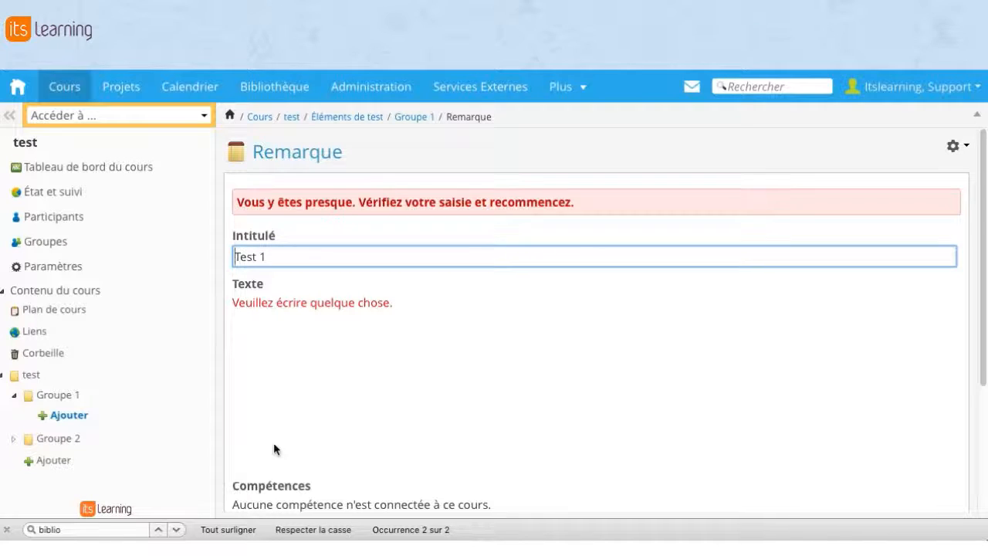
Enter Consigne as the text of the Test 1 Remarque and save it
{"action": "left_click", "coordinate": [338, 413]}
{"action": "type", "text": "Consigne"}
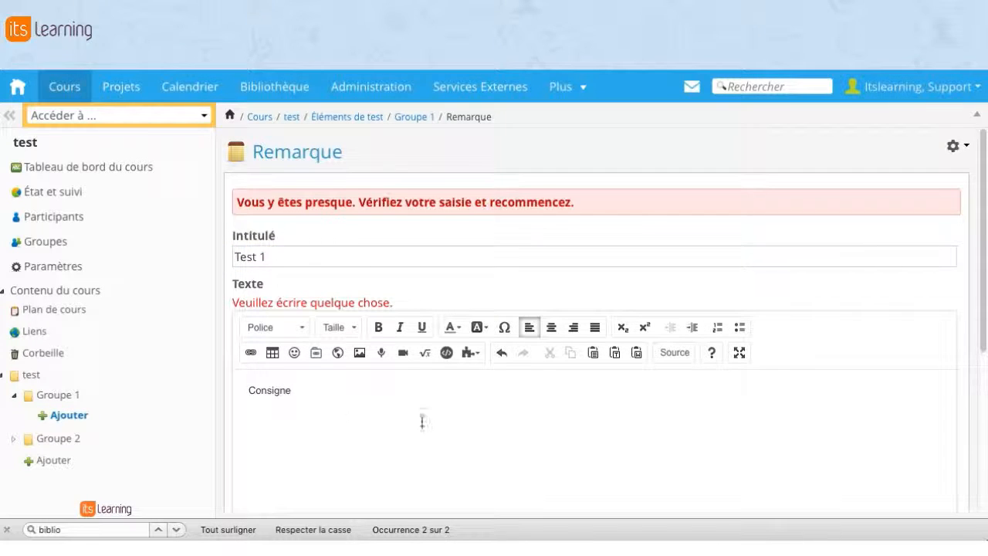
{"action": "scroll", "coordinate": [450, 364], "scroll_direction": "down", "scroll_amount": 5}
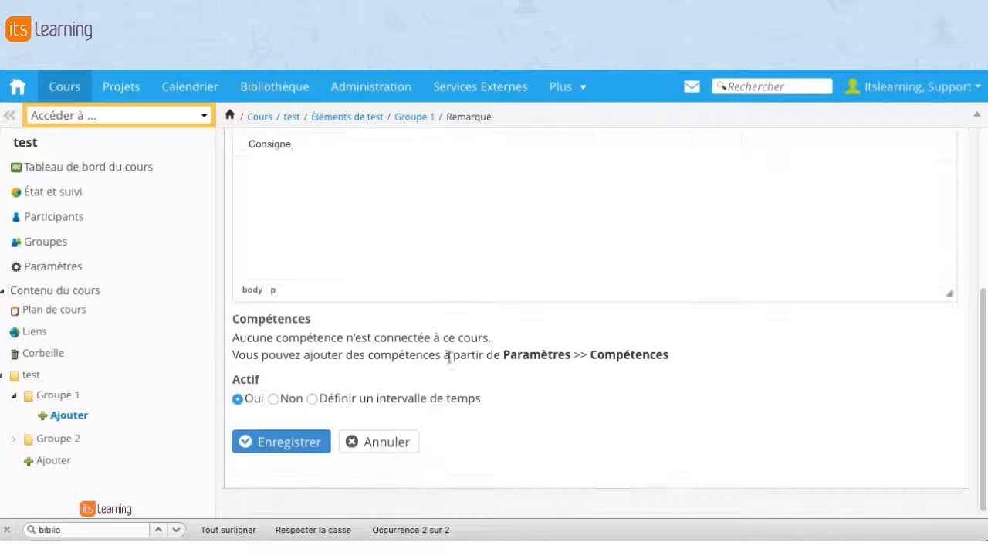
{"action": "left_click", "coordinate": [297, 452]}
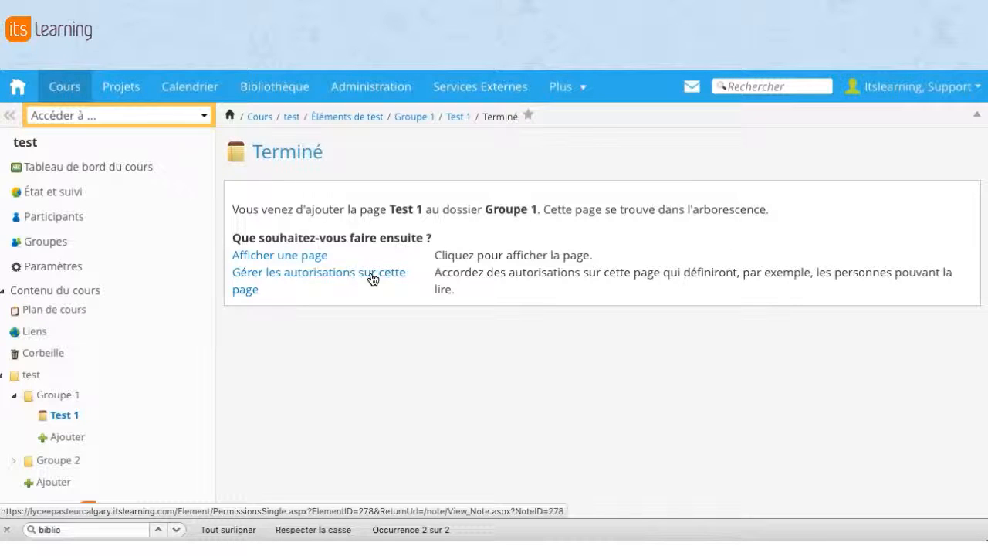
Grant the first two students in the participant list permission to modify the Test 1 Remarque and save the authorisations
{"action": "left_click", "coordinate": [64, 417]}
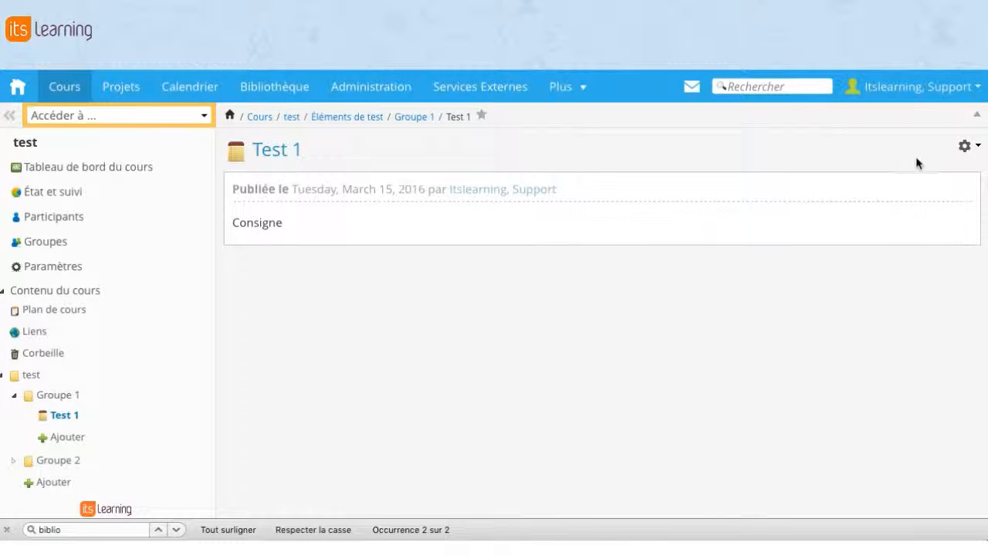
{"action": "left_click", "coordinate": [965, 147]}
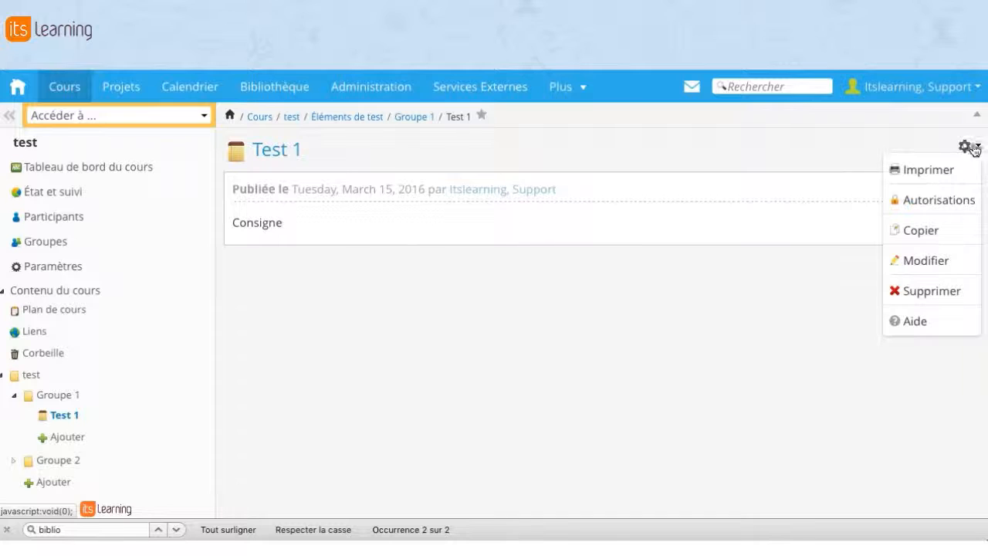
{"action": "left_click", "coordinate": [951, 202]}
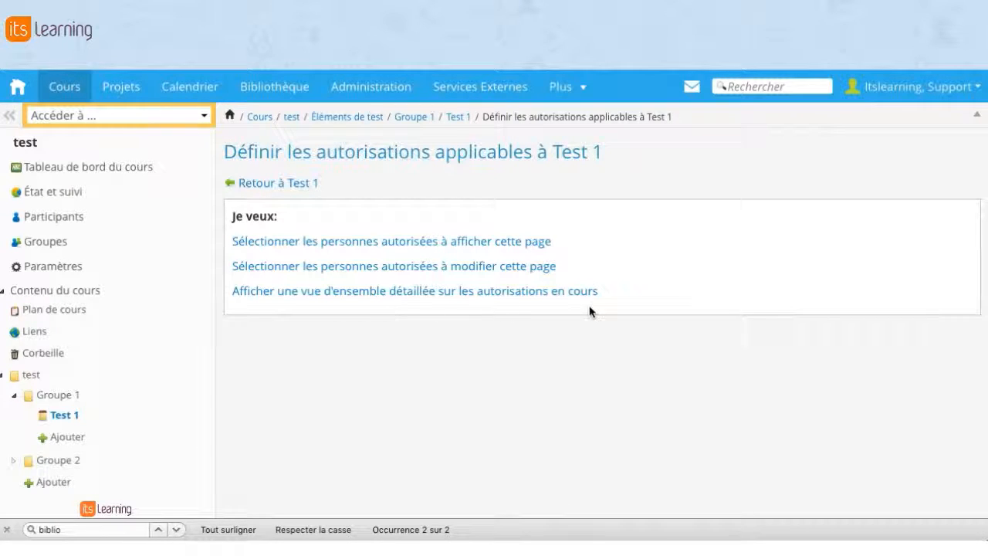
{"action": "left_click", "coordinate": [488, 266]}
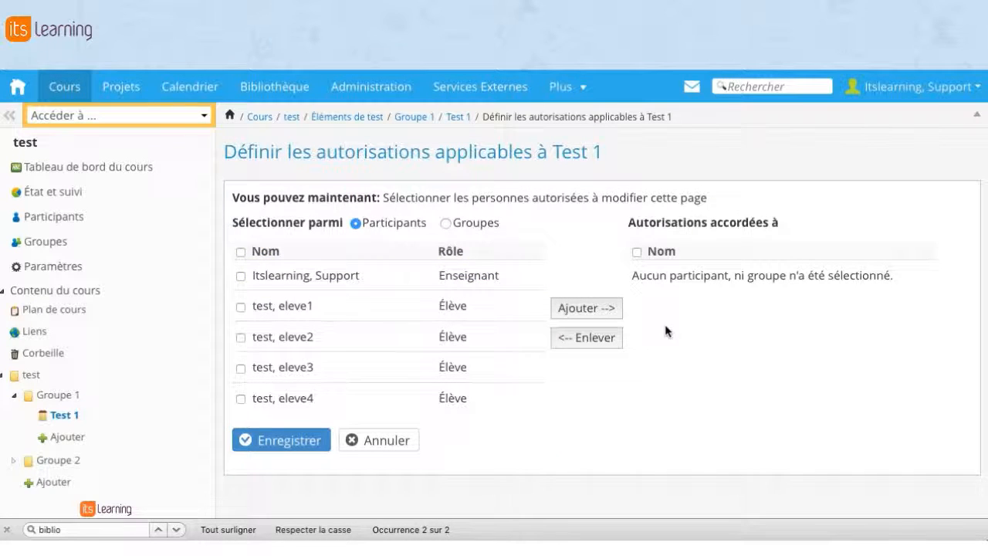
{"action": "left_click", "coordinate": [241, 337]}
{"action": "left_click", "coordinate": [586, 309]}
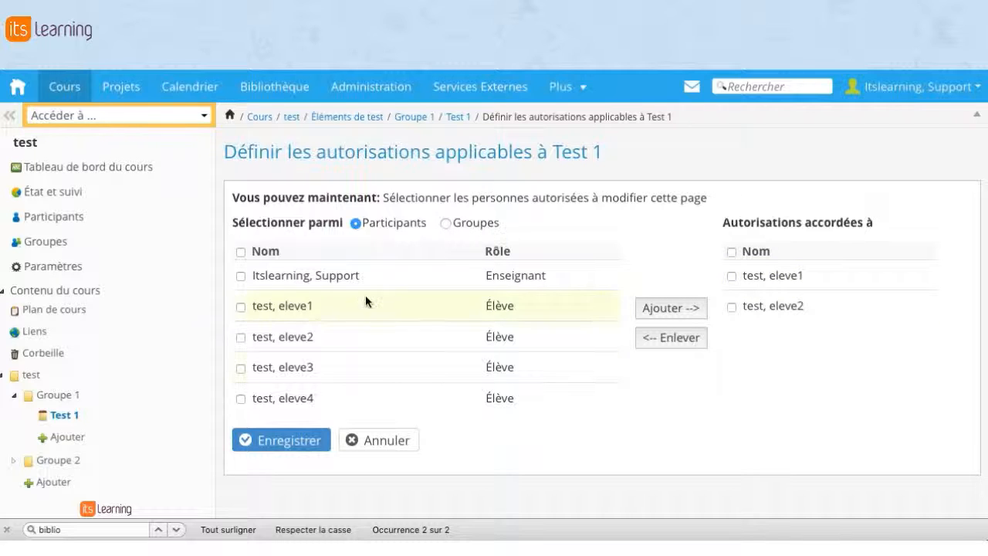
{"action": "left_click", "coordinate": [290, 444]}
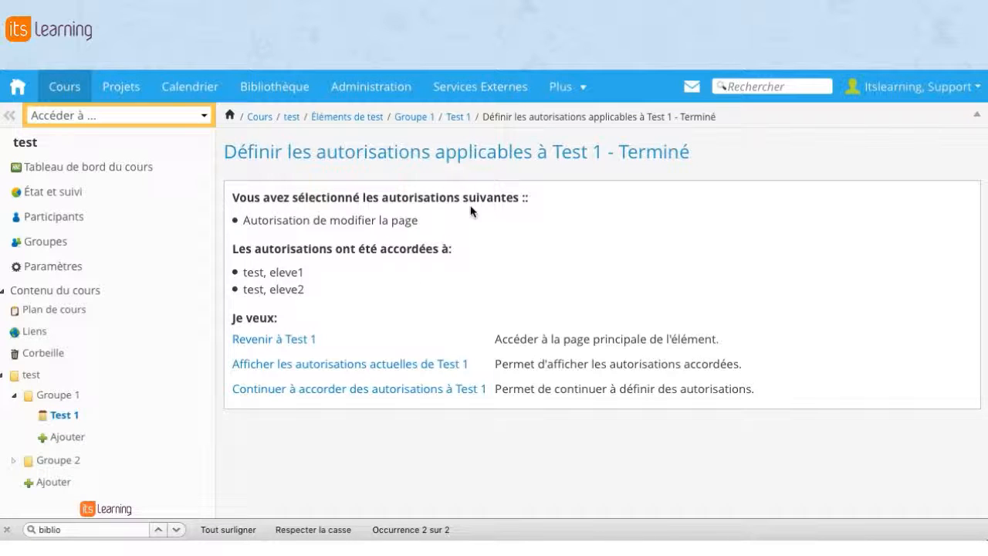
Switch to the first student's session in Safari and open the Test 1 Remarque in the test course's Groupe 1 folder
{"action": "mouse_move", "coordinate": [2, 165]}
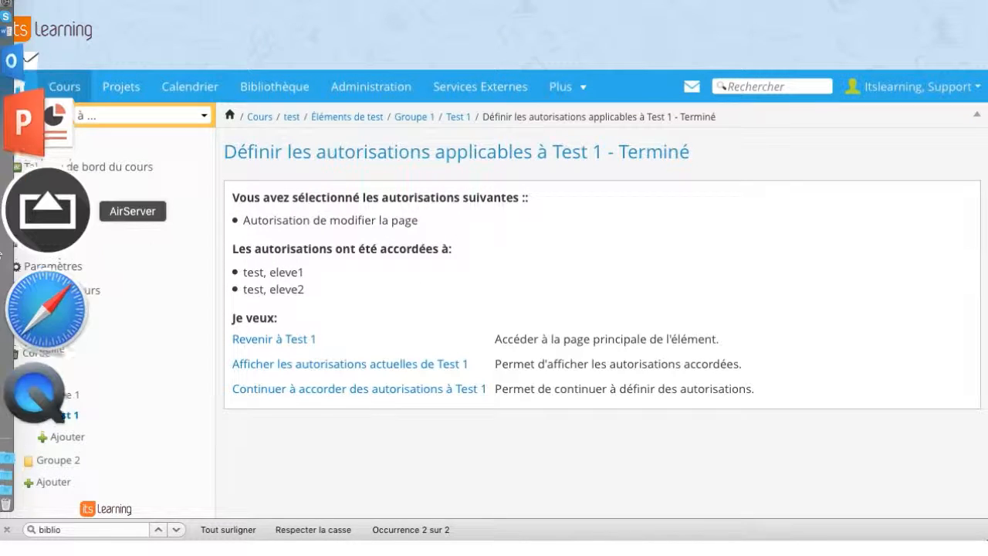
{"action": "left_click", "coordinate": [46, 207]}
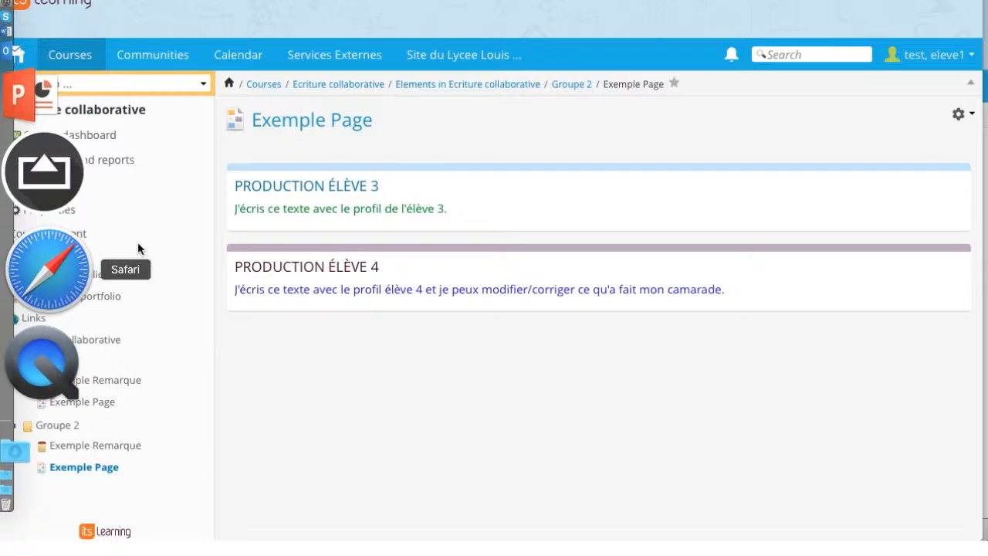
{"action": "left_click", "coordinate": [82, 85]}
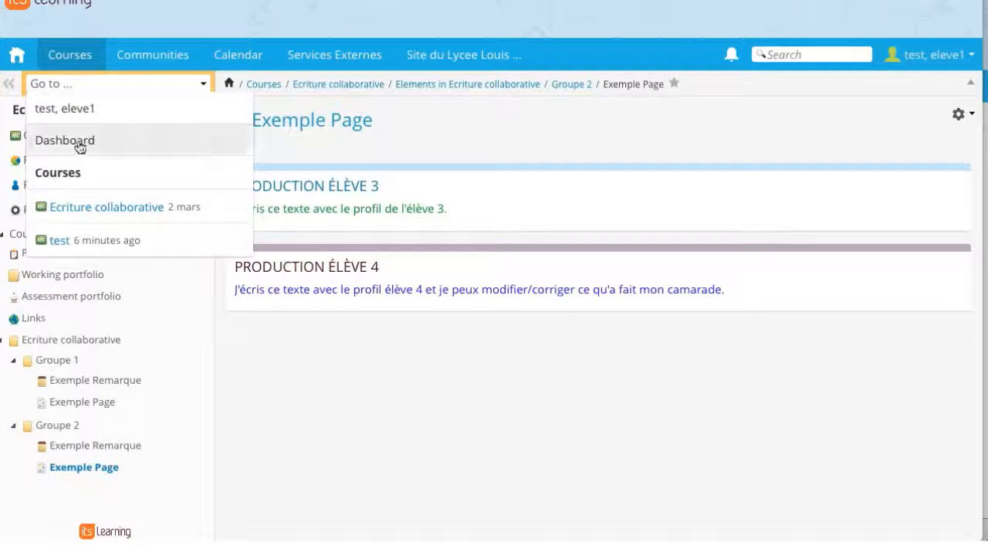
{"action": "left_click", "coordinate": [64, 243]}
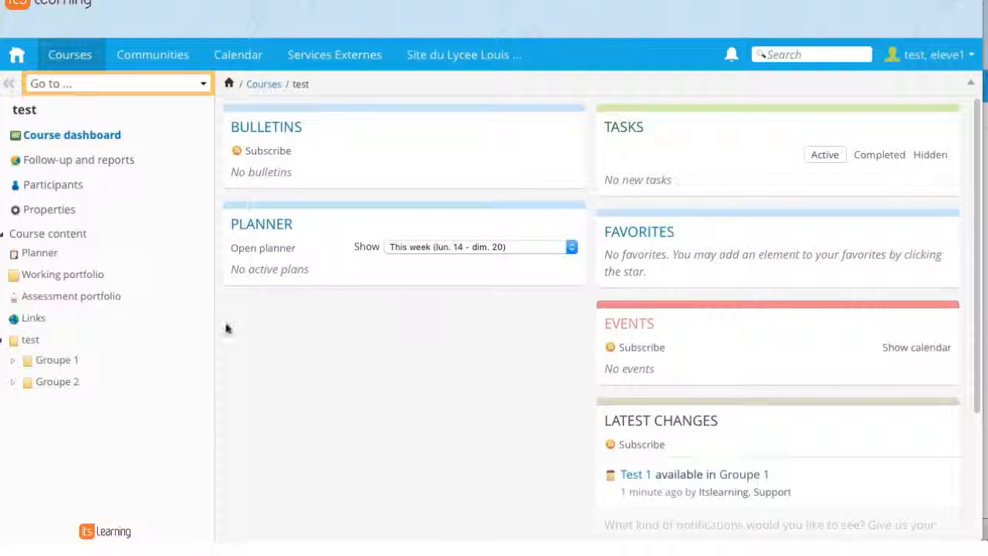
{"action": "left_click", "coordinate": [68, 361]}
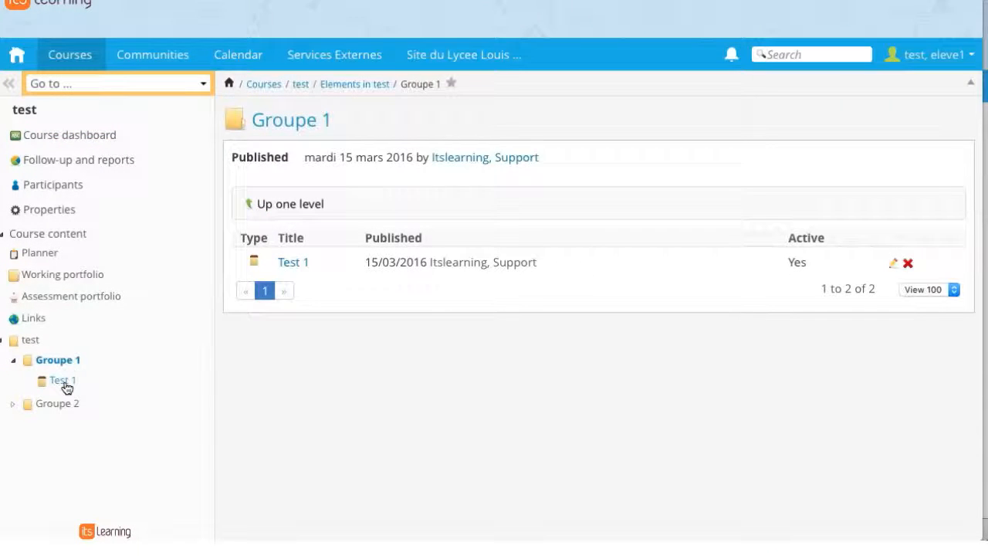
{"action": "left_click", "coordinate": [64, 382]}
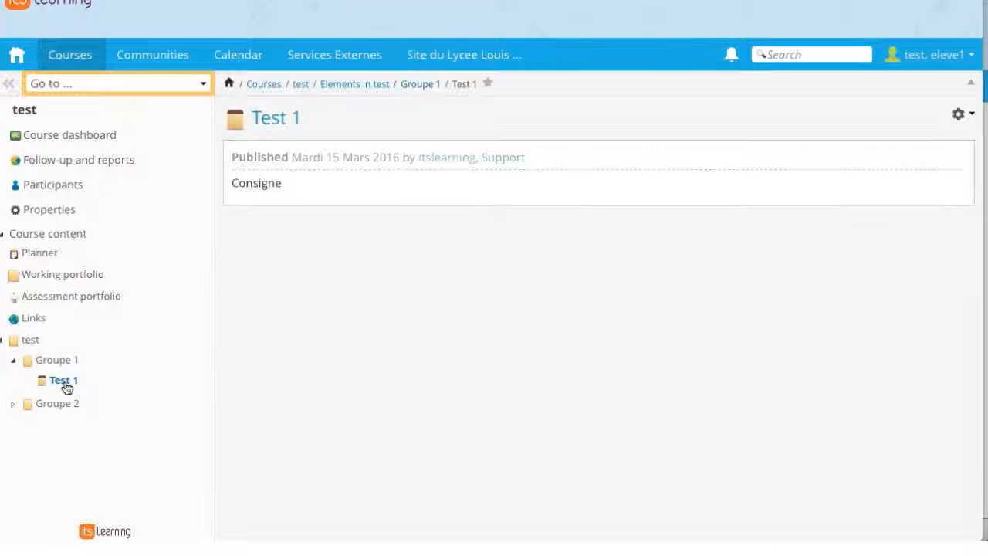
Edit the Test 1 Remarque as the student, replacing its text with Bonjour, and save it
{"action": "left_click", "coordinate": [959, 113]}
{"action": "left_click", "coordinate": [953, 176]}
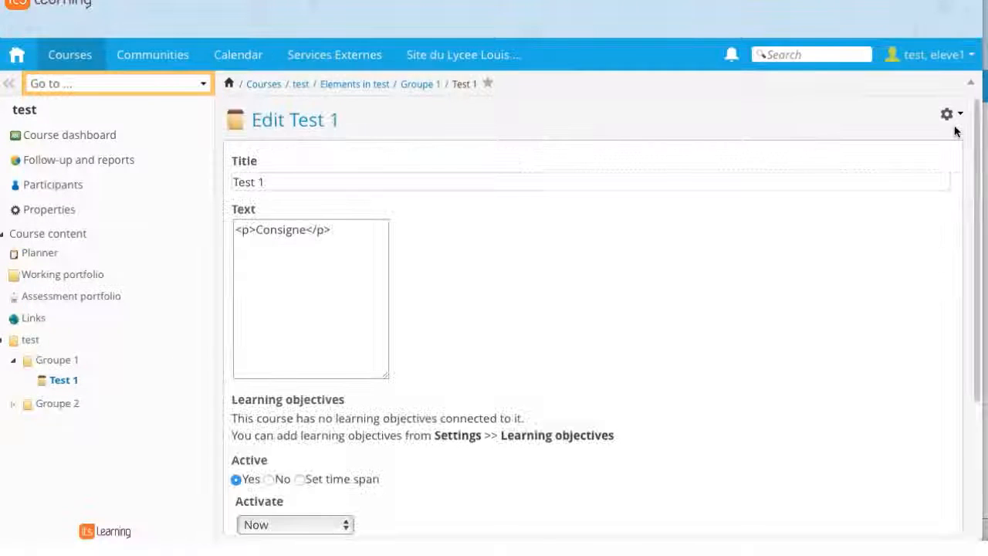
{"action": "left_click", "coordinate": [337, 301]}
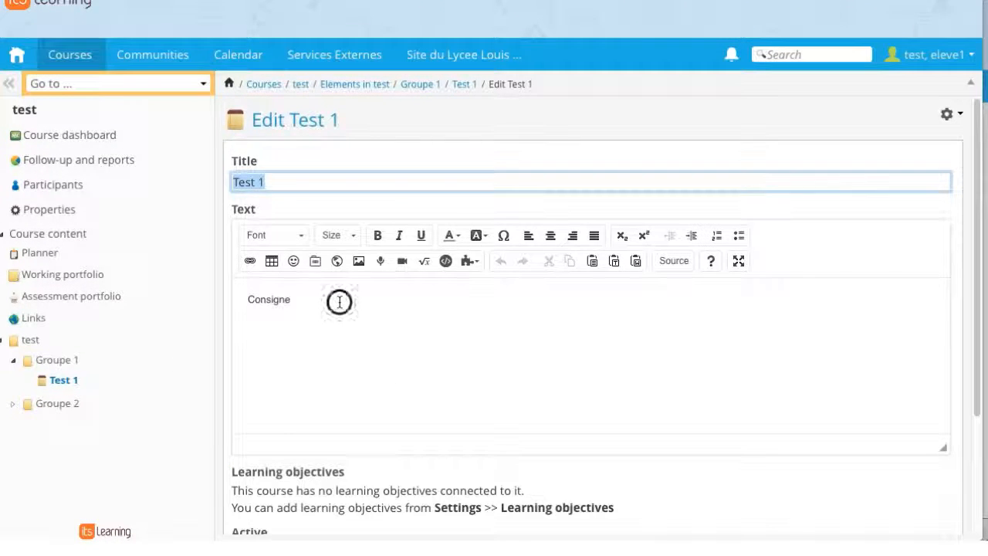
{"action": "key", "text": "BackSpace"}
{"action": "key", "text": "BackSpace"}
{"action": "key", "text": "BackSpace"}
{"action": "key", "text": "BackSpace"}
{"action": "key", "text": "BackSpace"}
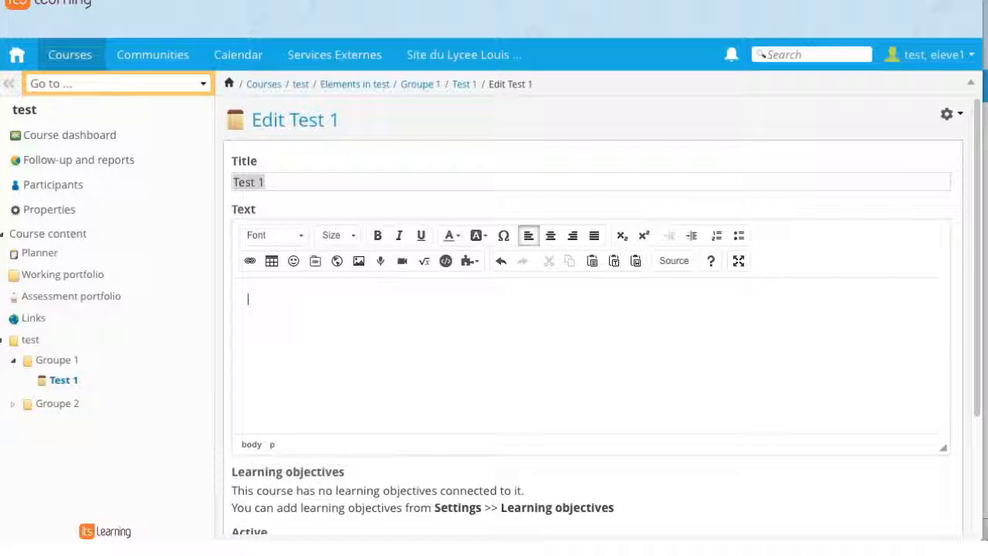
{"action": "scroll", "coordinate": [364, 307], "scroll_direction": "down", "scroll_amount": 2}
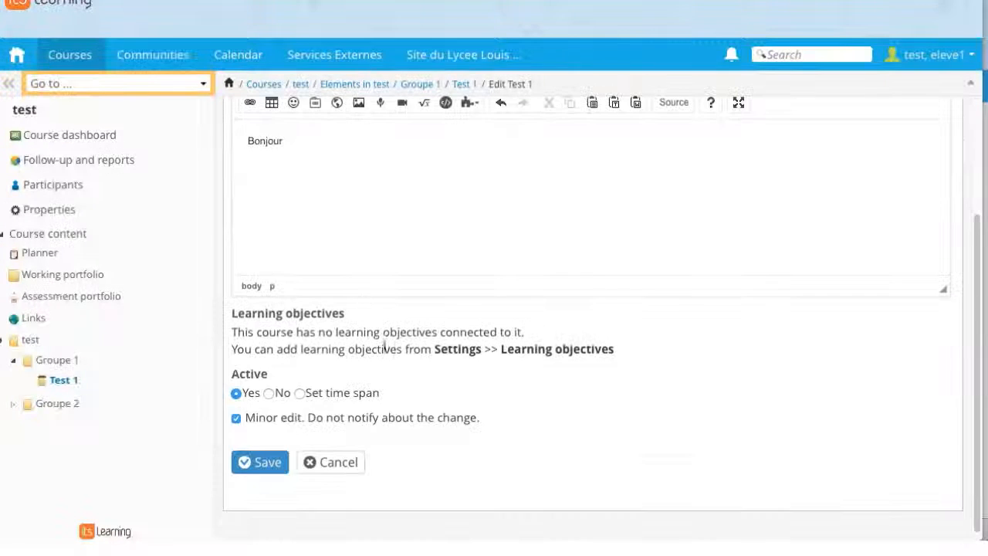
{"action": "left_click", "coordinate": [267, 466]}
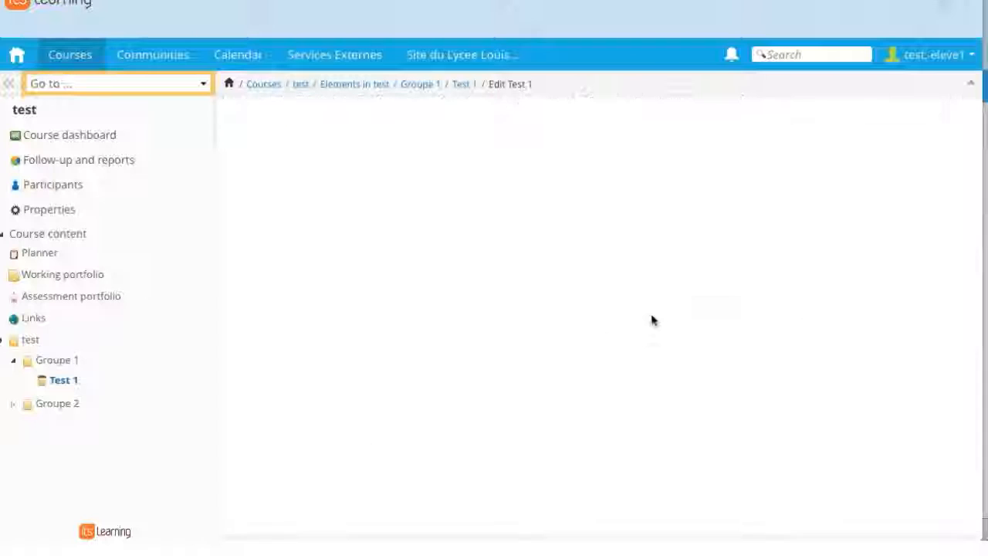